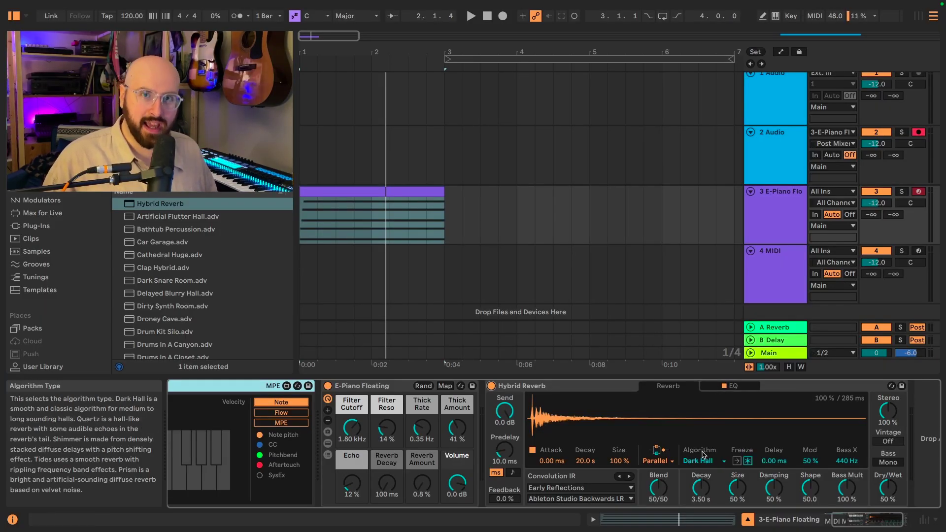
# - Switch Hybrid Reverb routing to Algo only, enable Freeze, and audition the frozen reverb
pyautogui.click(669, 461)
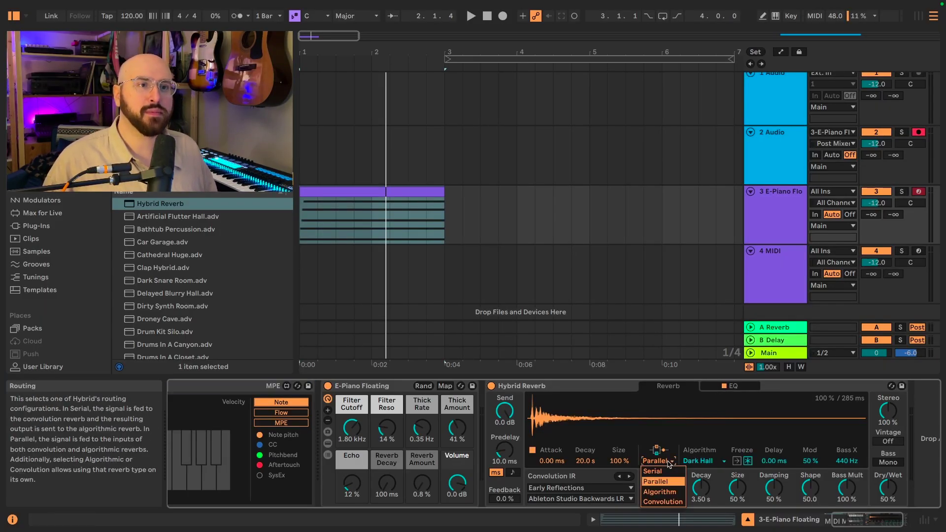
pyautogui.click(660, 492)
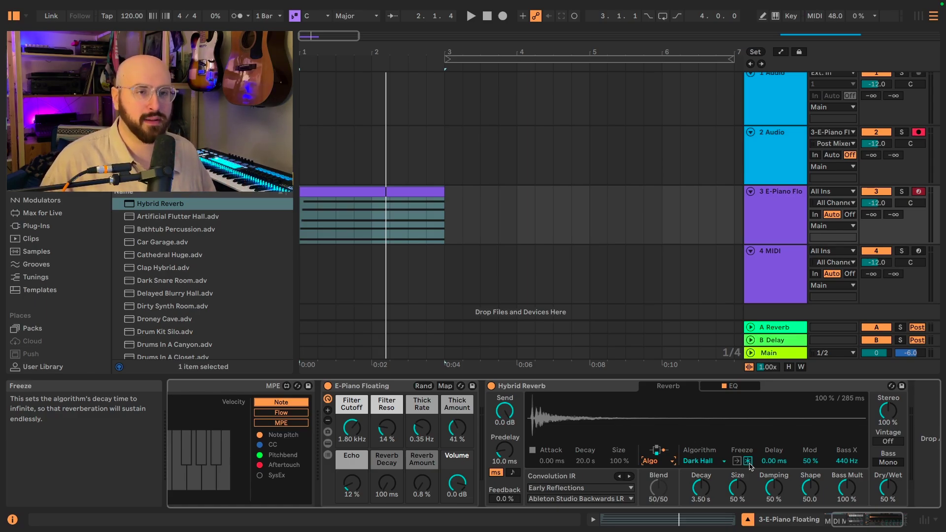
pyautogui.click(748, 461)
pyautogui.press('space')
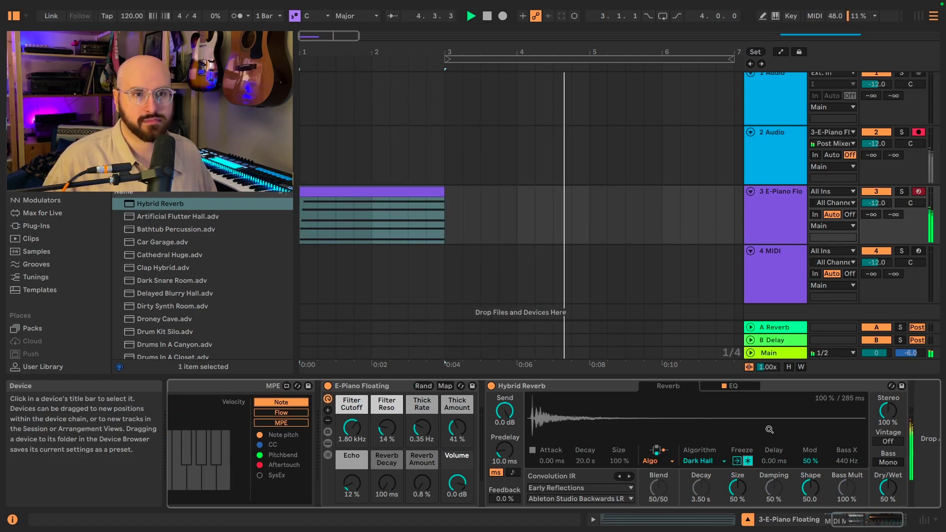
pyautogui.press('space')
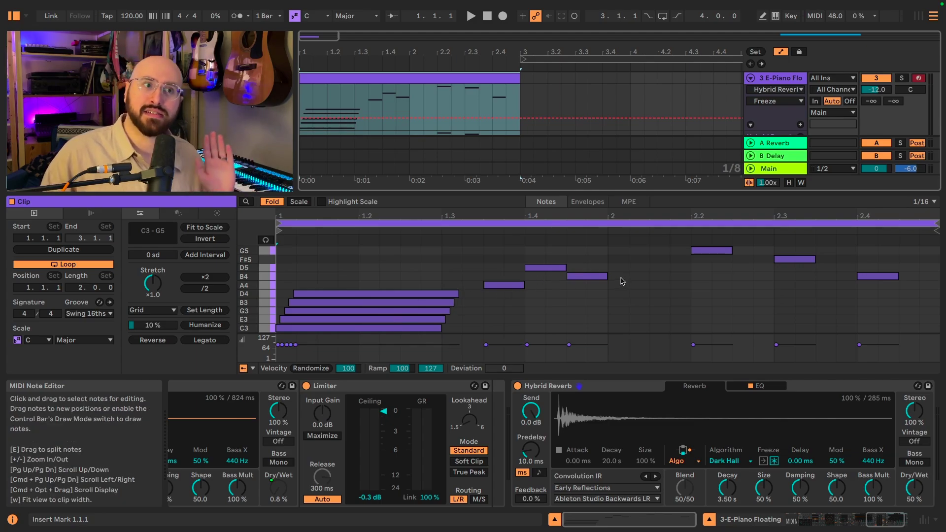
# - Draw Freeze automation switching on just after 1.1.4 and back off at bar 3
pyautogui.press('space')
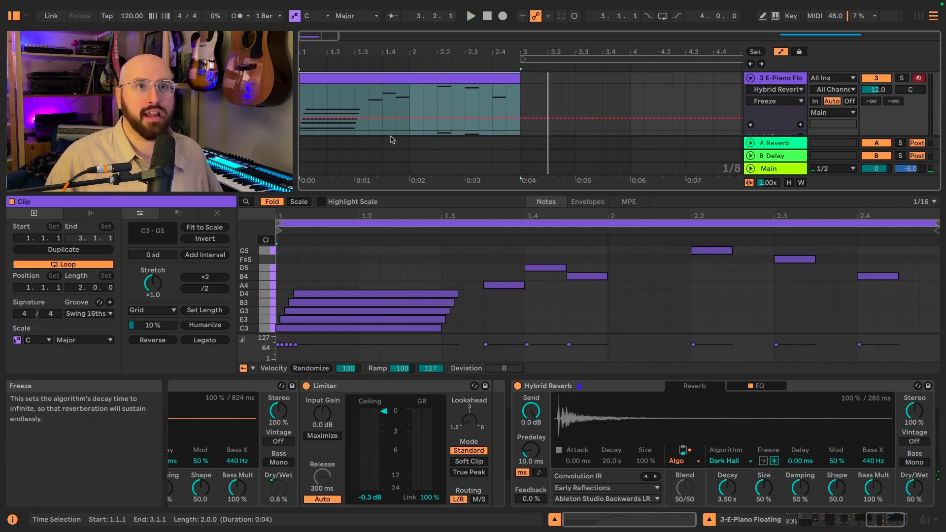
pyautogui.click(324, 119)
pyautogui.moveTo(327, 119); pyautogui.dragTo(327, 95)
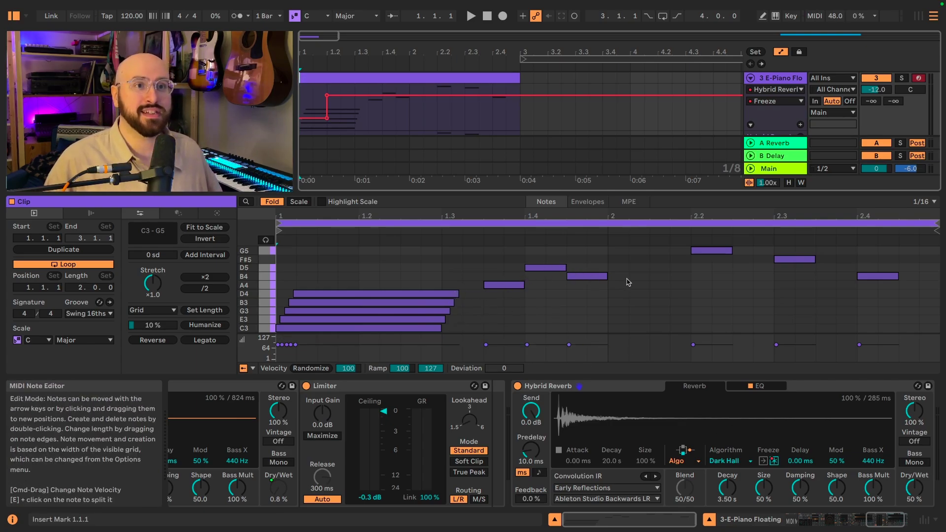
pyautogui.press('space')
pyautogui.click(340, 77)
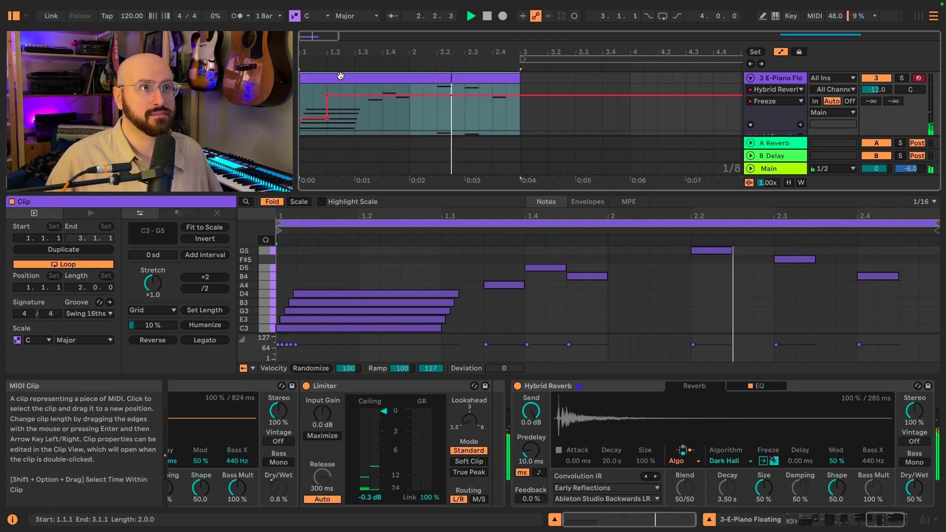
pyautogui.press('space')
pyautogui.moveTo(542, 95); pyautogui.dragTo(542, 118)
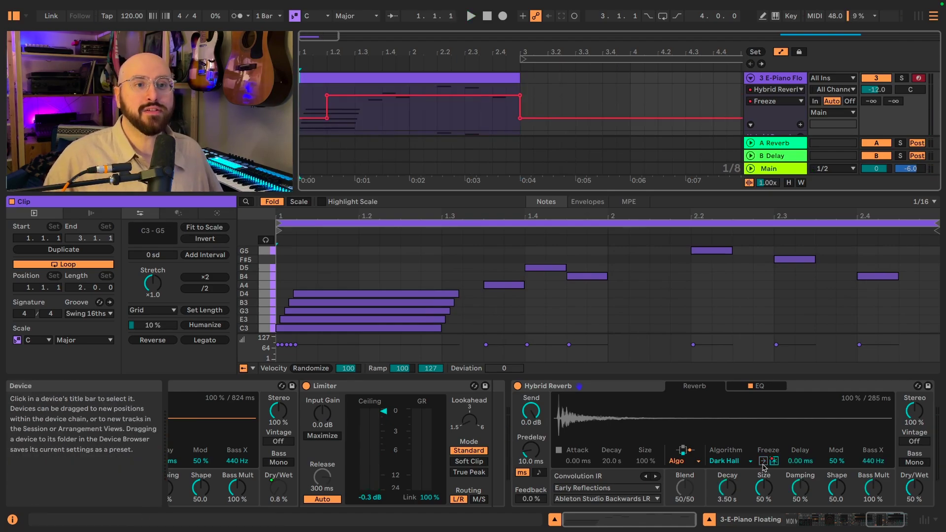
# - Show the Freeze In parameter's automation lane for the clip
pyautogui.rightClick(763, 464)
pyautogui.click(779, 387)
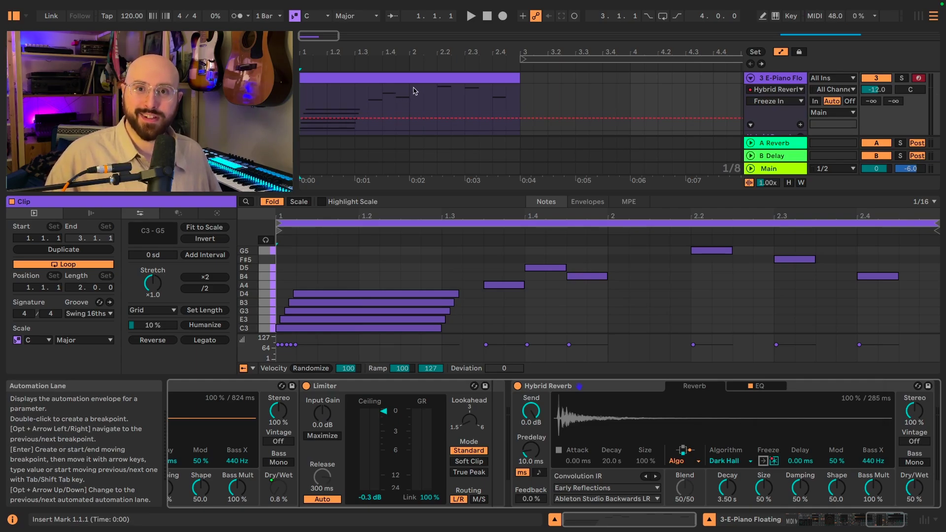
pyautogui.hscroll(1, 380, 101)
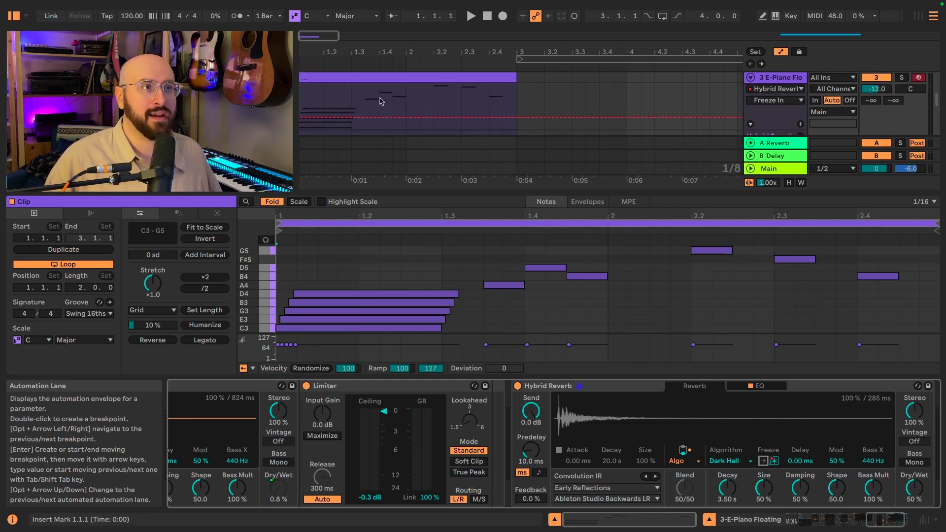
pyautogui.hscroll(-1, 367, 100)
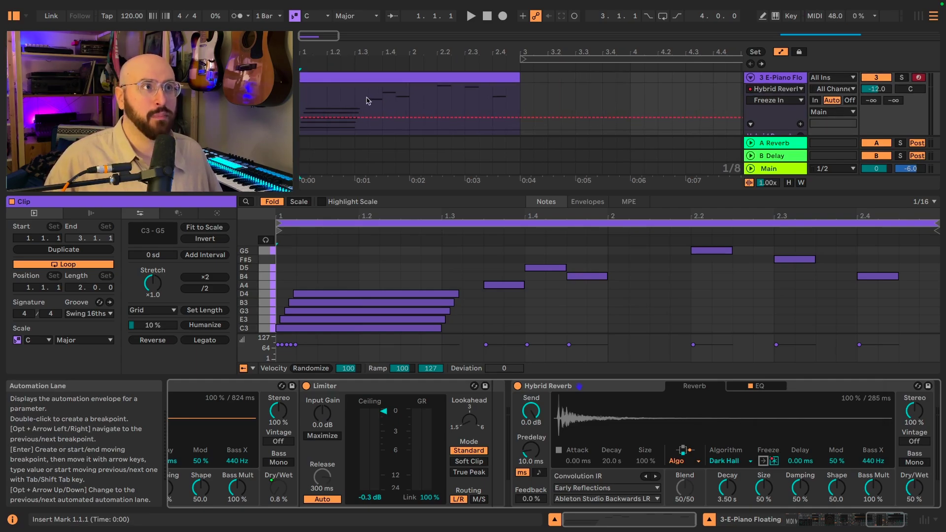
# - Raise Freeze In into short sixteenth-note pulses at 1.4.3 and 2.3.1, then play the clip
pyautogui.click(401, 104)
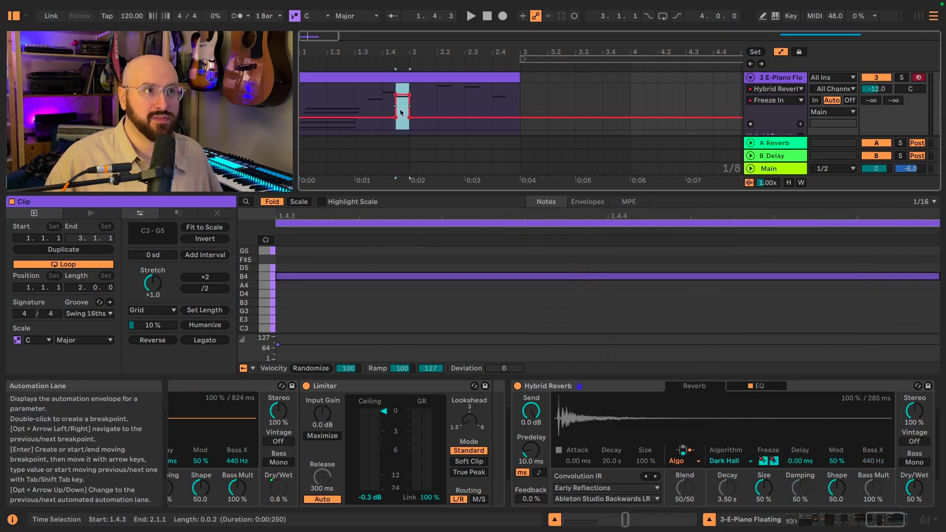
pyautogui.click(475, 102)
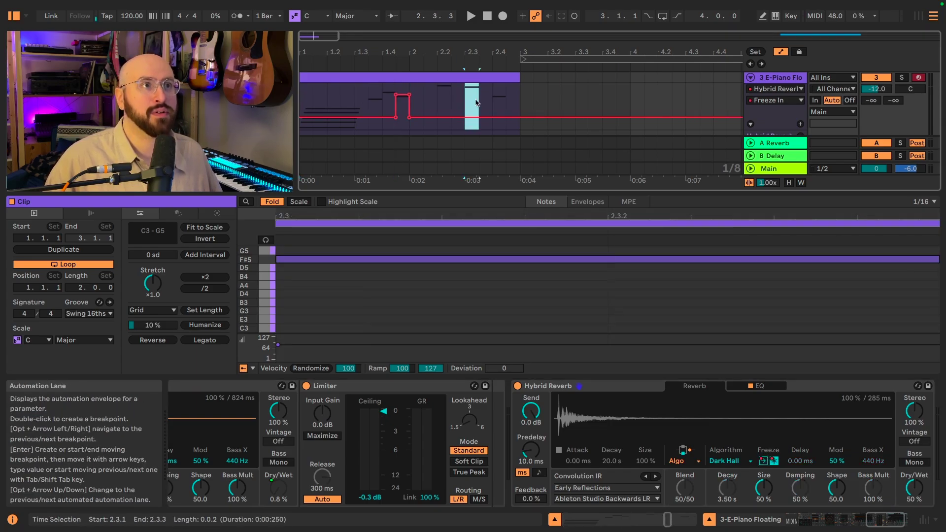
pyautogui.moveTo(465, 105); pyautogui.dragTo(440, 85)
pyautogui.click(440, 78)
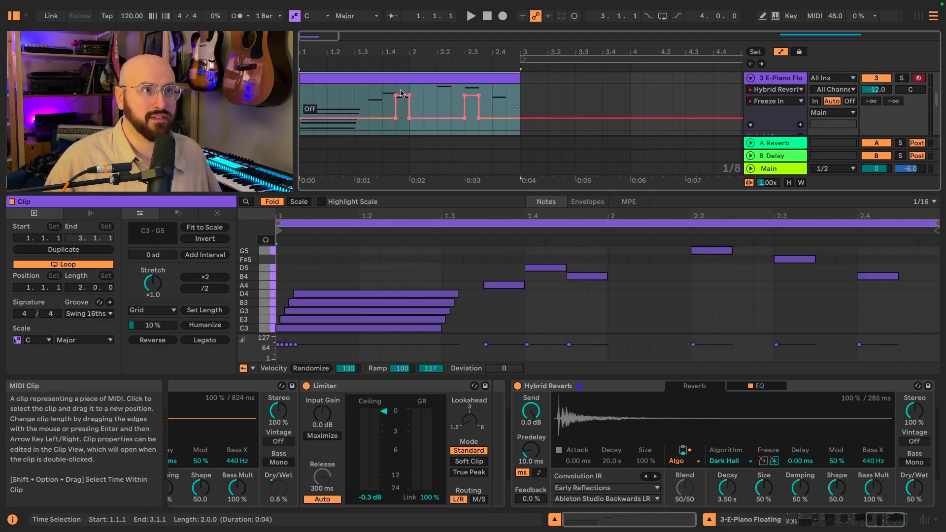
pyautogui.press('space')
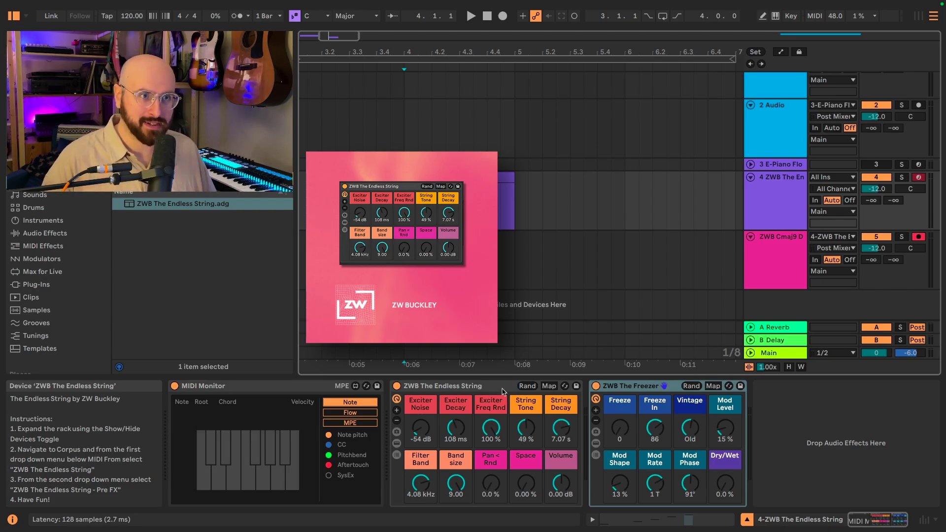
pyautogui.click(644, 397)
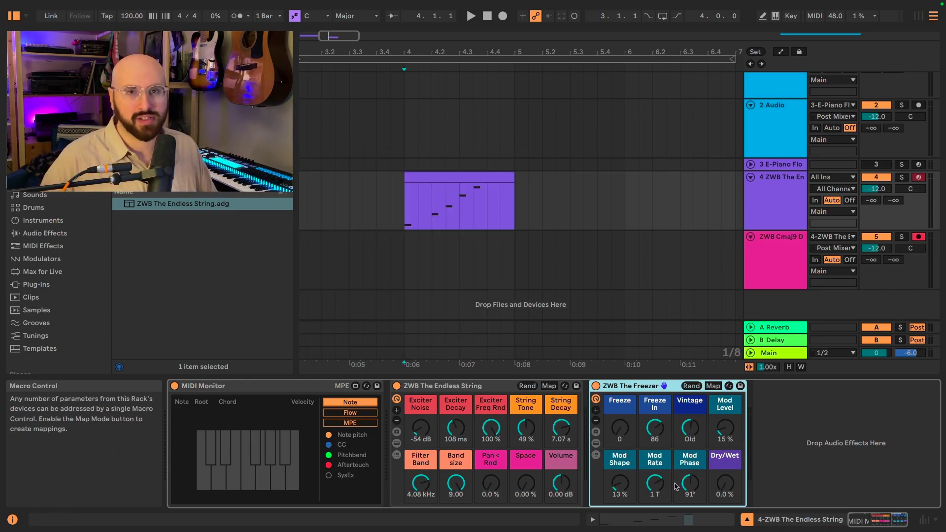
# - Audition track 4's string chord clip and show the automation envelopes
pyautogui.click(471, 202)
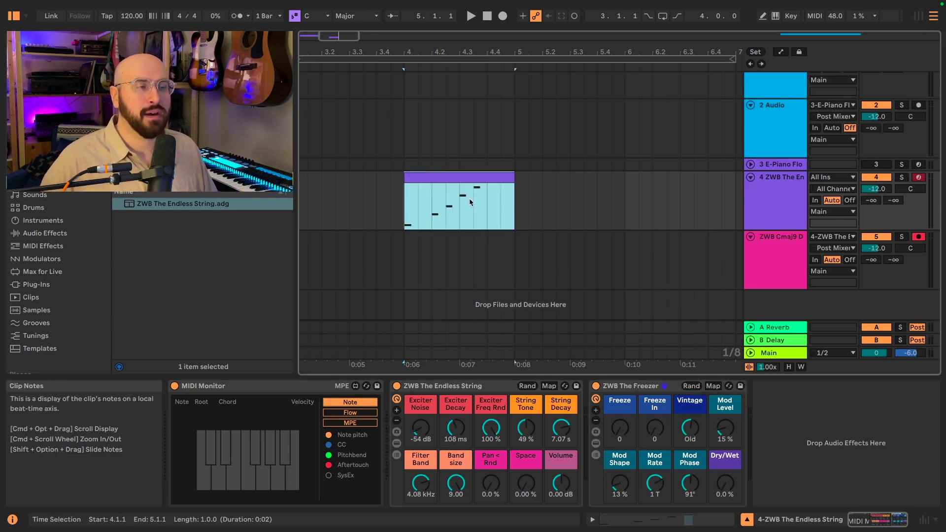
pyautogui.press('space')
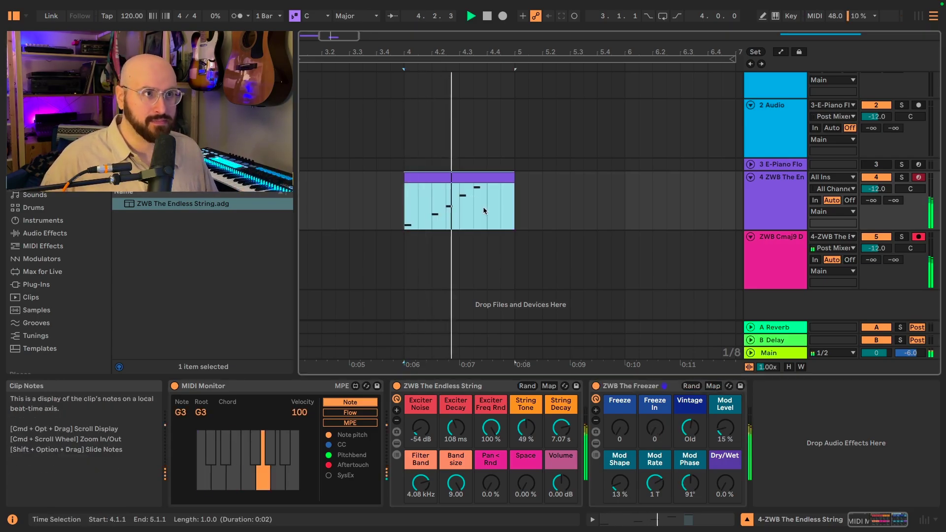
pyautogui.press('space')
pyautogui.press('a')
# - Step Freeze to 99 and Freeze In to 100 after the chord starts, marking track 5's start
pyautogui.click(417, 230)
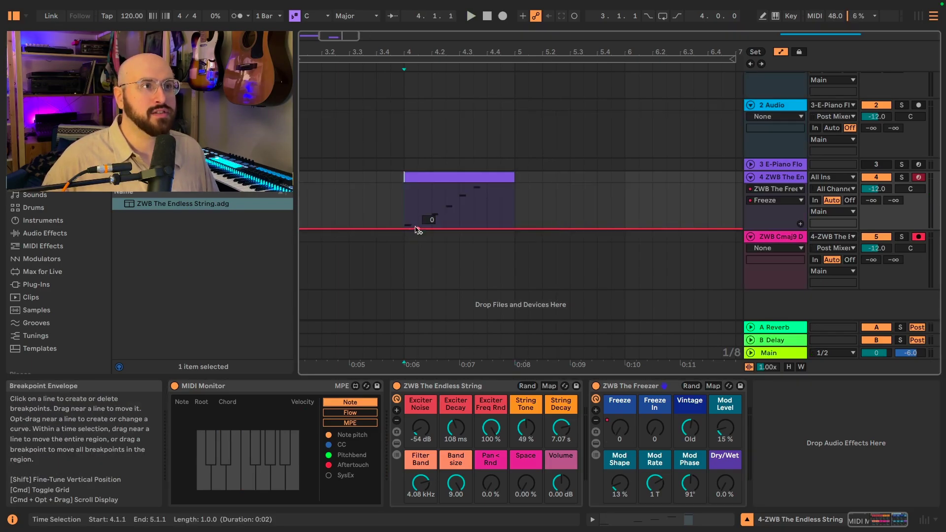
pyautogui.moveTo(427, 229); pyautogui.dragTo(427, 194)
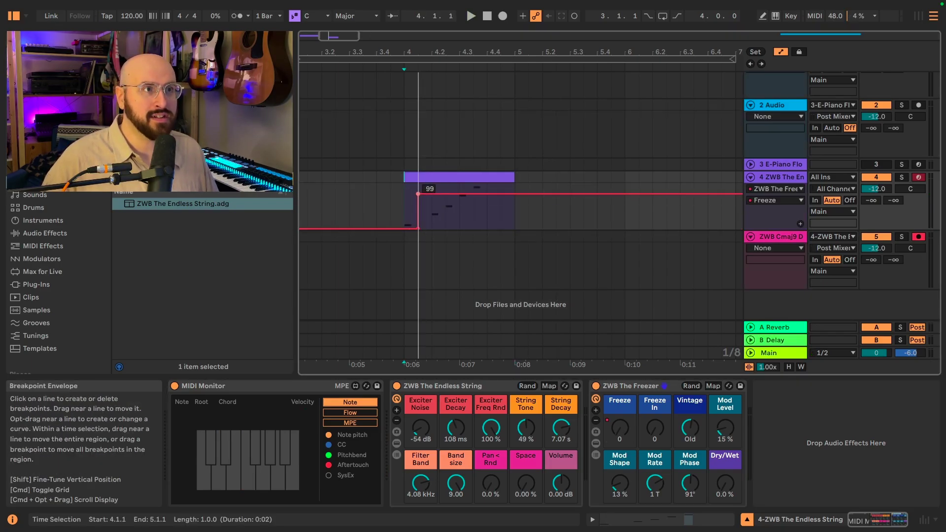
pyautogui.click(427, 194)
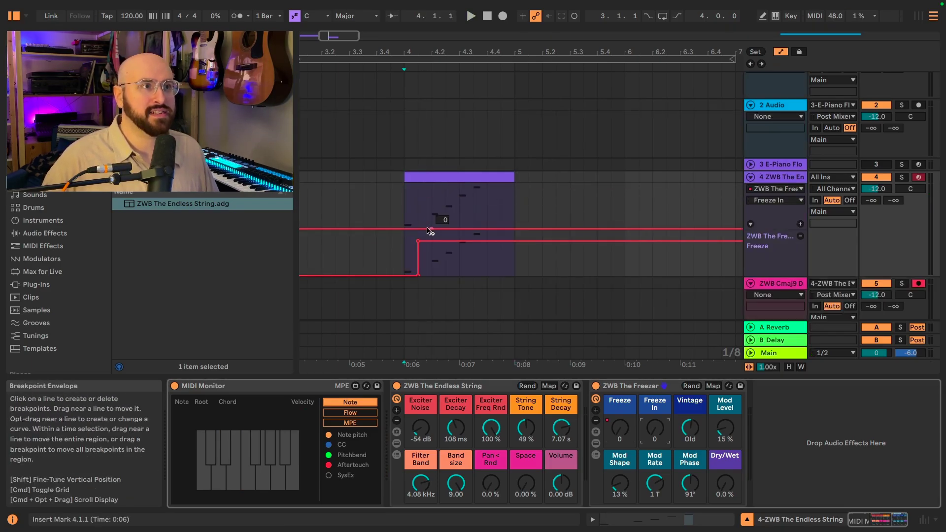
pyautogui.moveTo(430, 229); pyautogui.dragTo(426, 193)
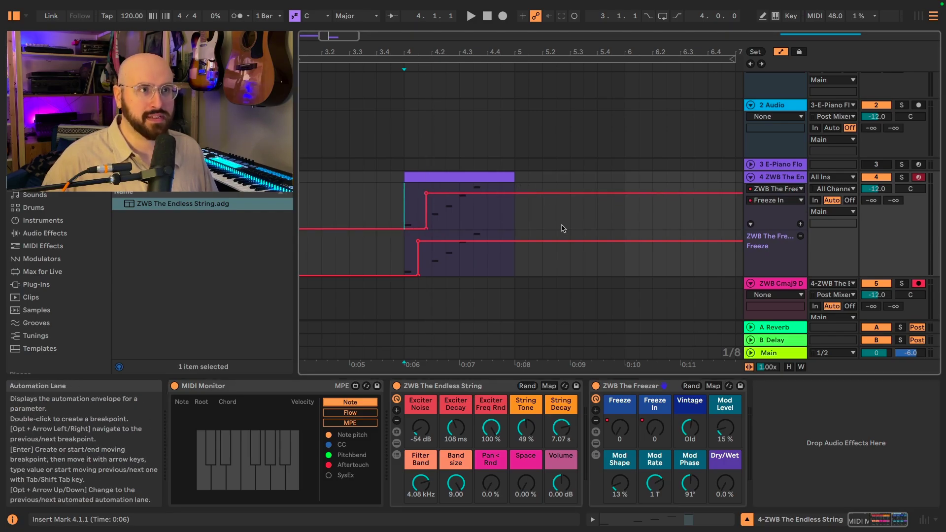
pyautogui.scroll(-1, 562, 197)
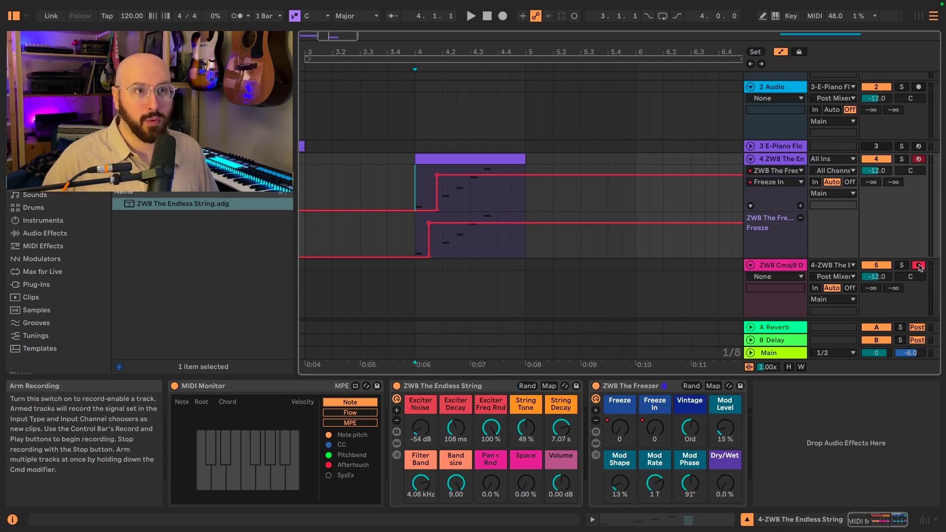
pyautogui.click(413, 281)
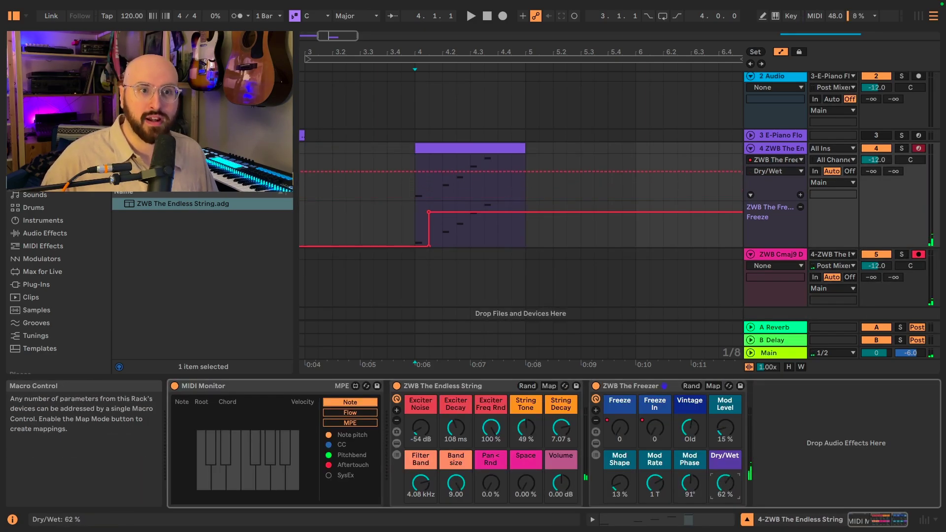
# - Arrangement-record the frozen chord onto track 5 and select the new ZWB Cmaj9 Drone clip
pyautogui.press('space')
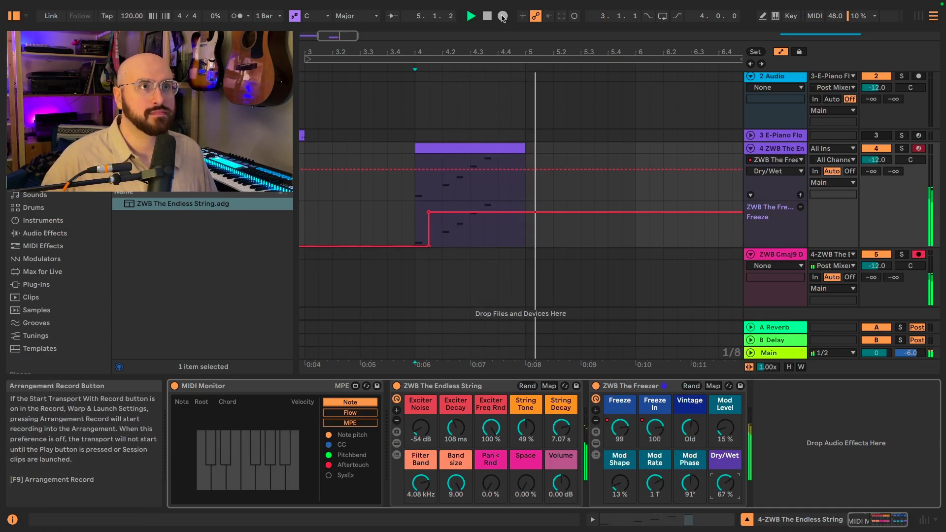
pyautogui.click(503, 17)
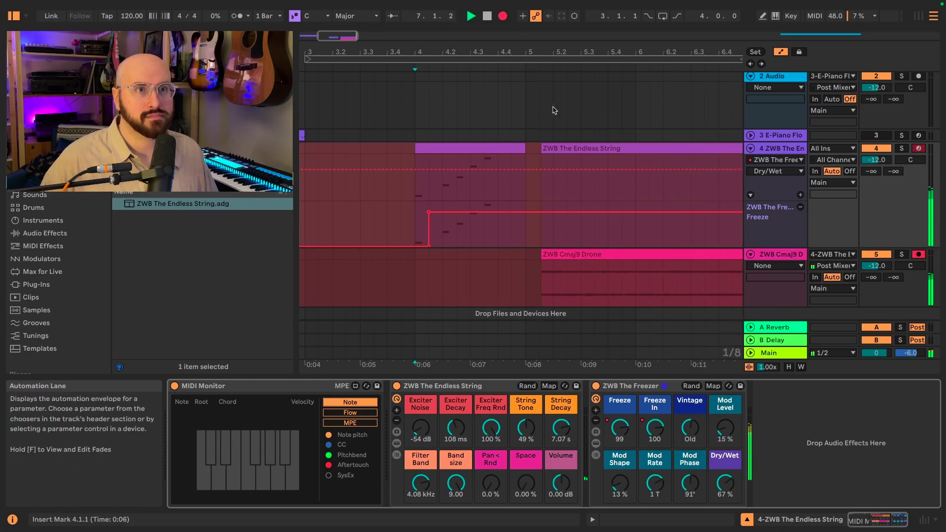
pyautogui.press('space')
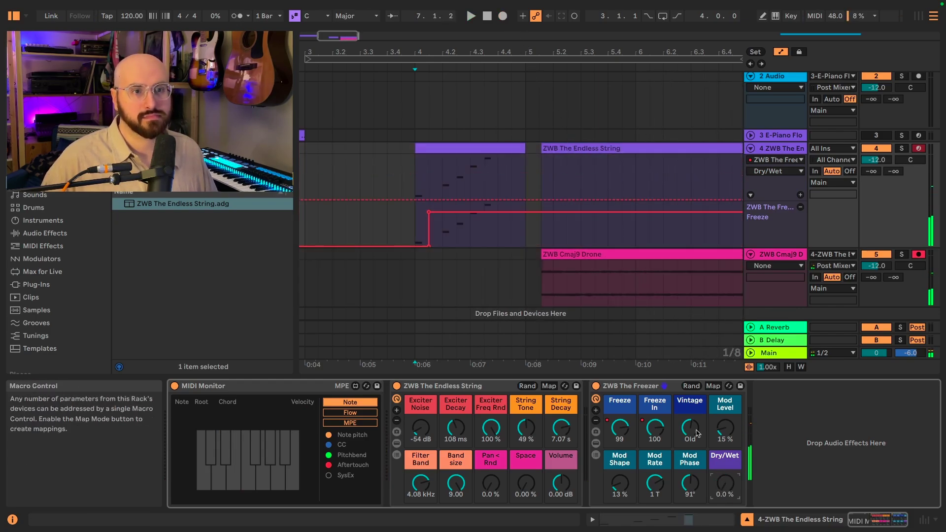
pyautogui.click(713, 266)
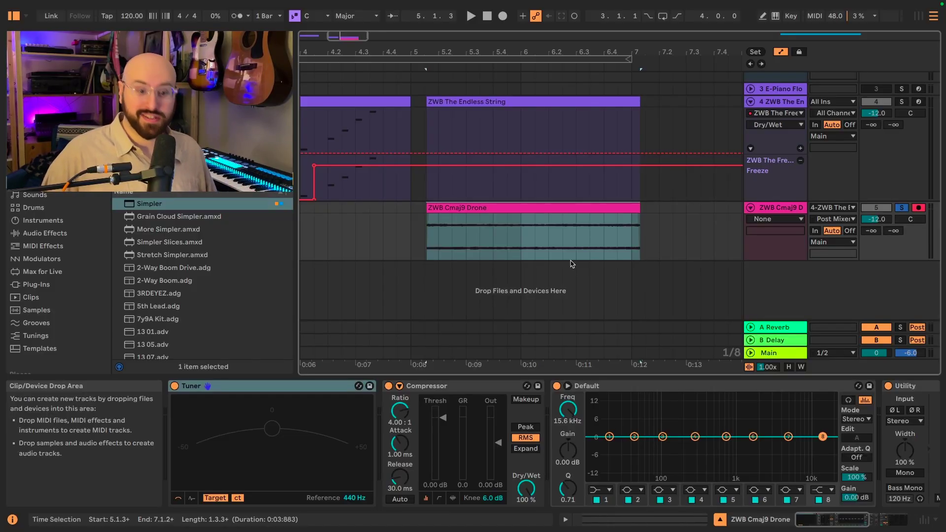
# - Search the browser for 'sampler' and insert a new MIDI track
pyautogui.hotkey('ctrl', 'f')
pyautogui.write('sampler')
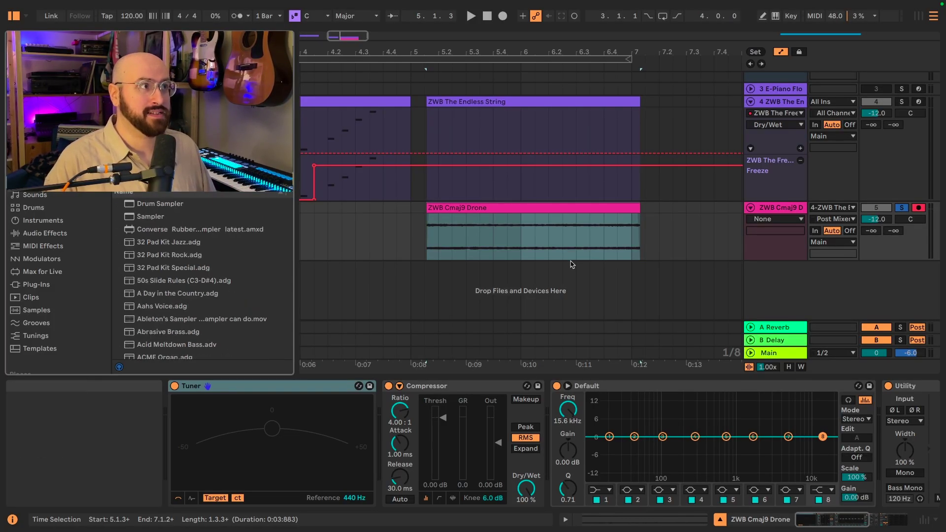
pyautogui.rightClick(809, 277)
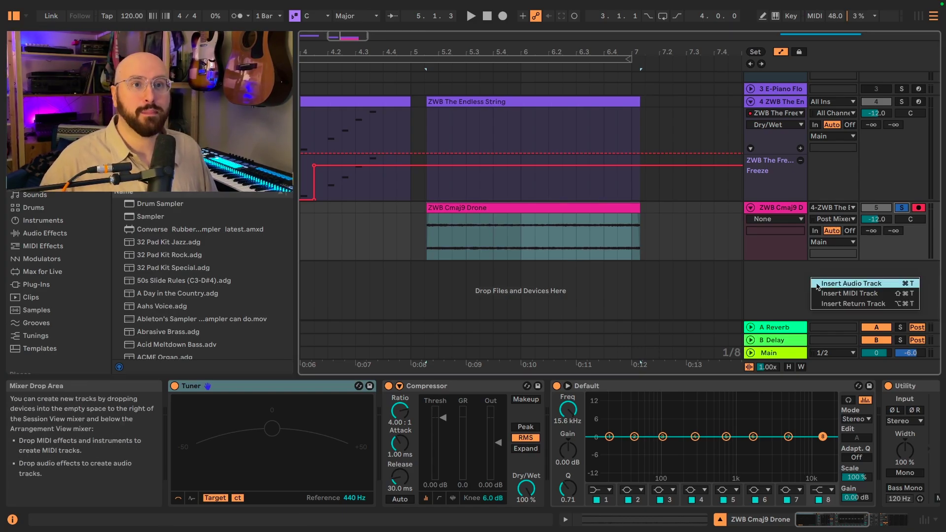
pyautogui.click(833, 287)
# - Load a Sampler holding the drone onto track 6, send it to the reverb return, and play
pyautogui.moveTo(151, 216); pyautogui.dragTo(523, 271)
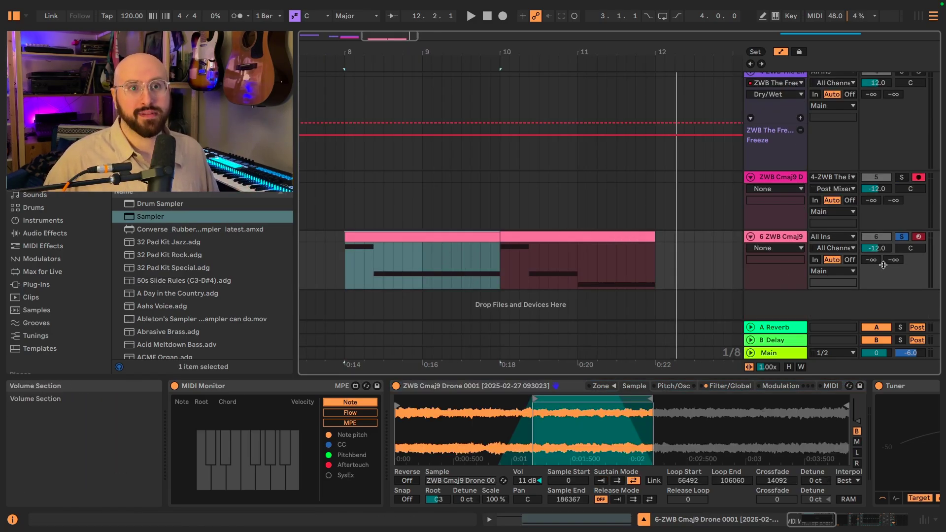
pyautogui.moveTo(876, 263); pyautogui.dragTo(875, 262)
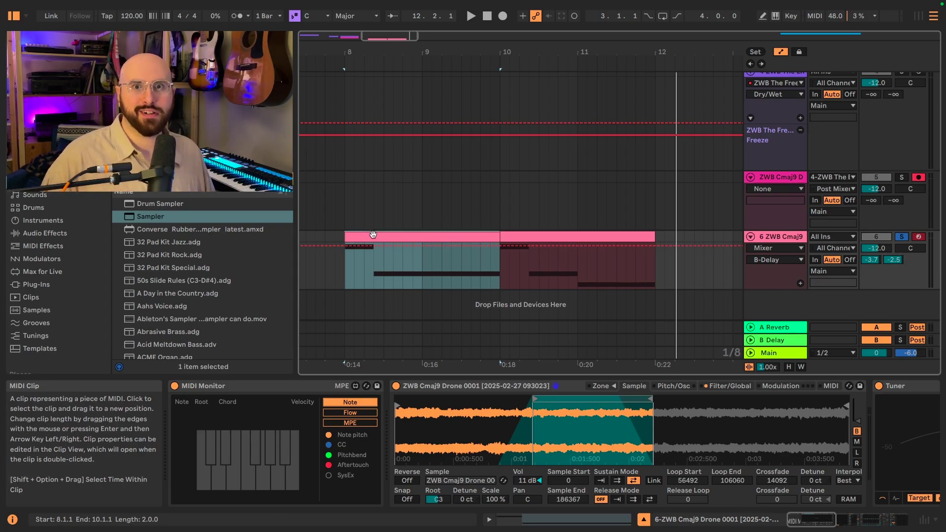
pyautogui.press('space')
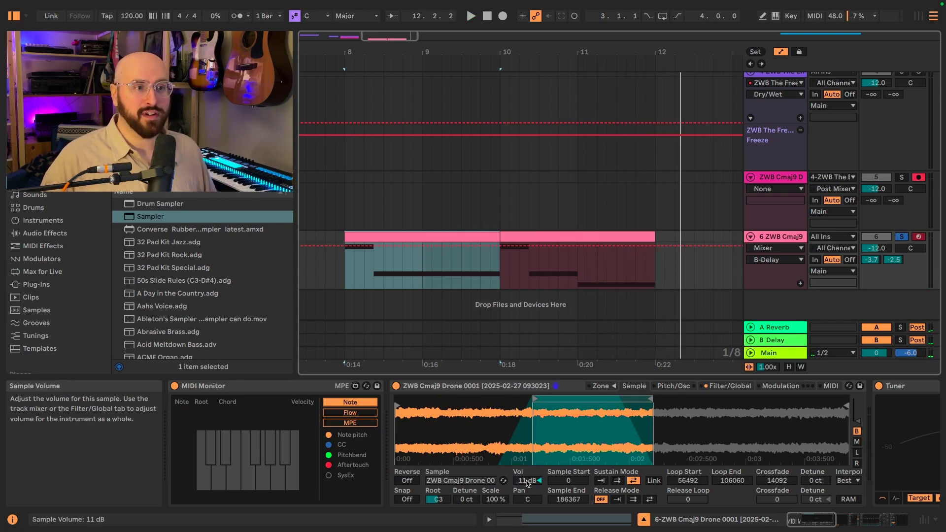
# - Raise the Sampler volume from 11 to 14 dB and widen Spread to 100 %
pyautogui.moveTo(526, 480); pyautogui.dragTo(526, 465)
pyautogui.click(674, 386)
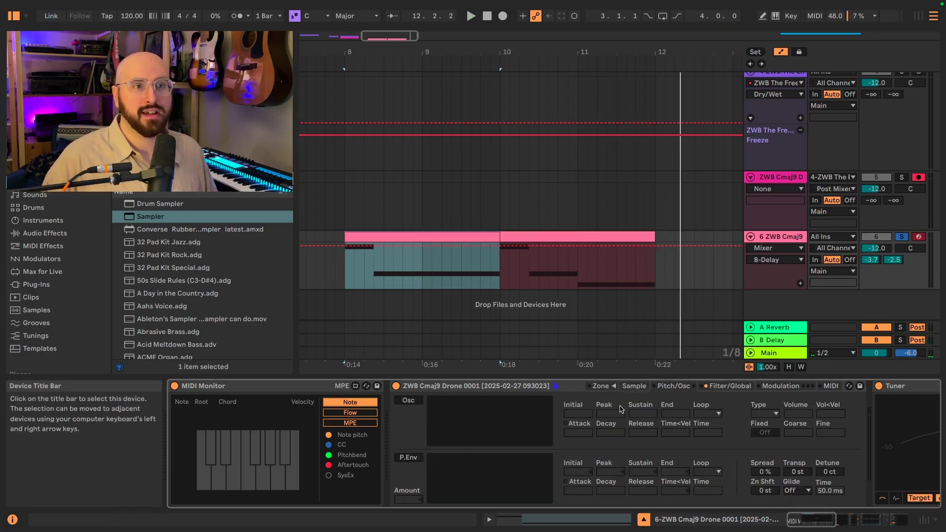
pyautogui.moveTo(763, 472); pyautogui.dragTo(763, 443)
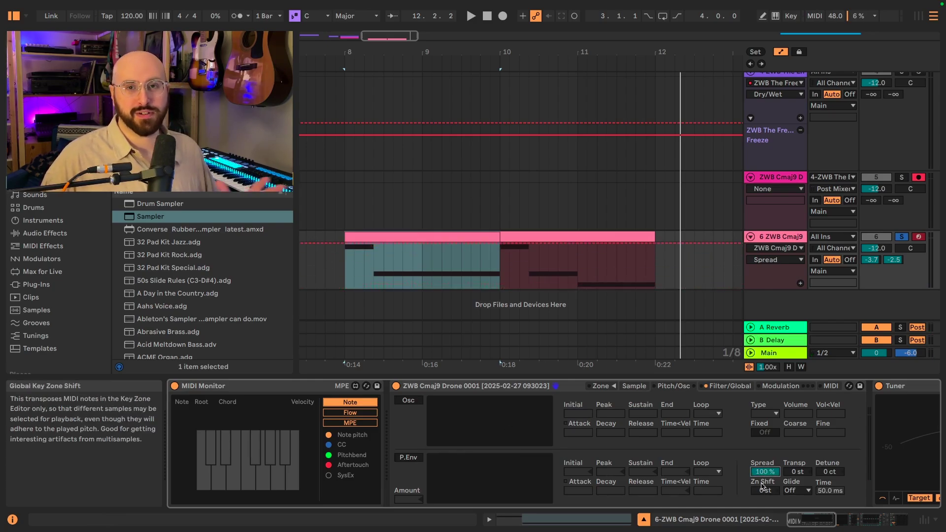
# - Enable a −12 st pitch envelope with 300 ms decay and play the pad
pyautogui.click(408, 457)
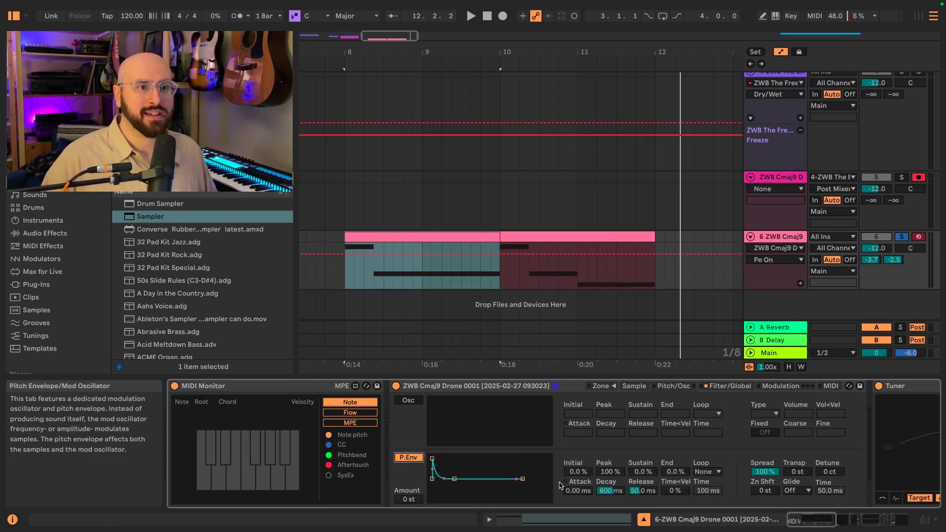
pyautogui.click(409, 499)
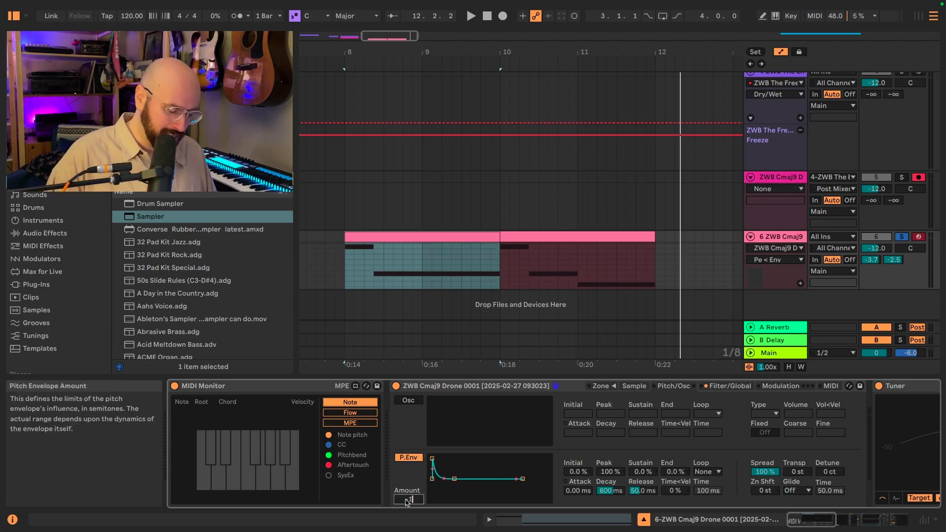
pyautogui.click(612, 492)
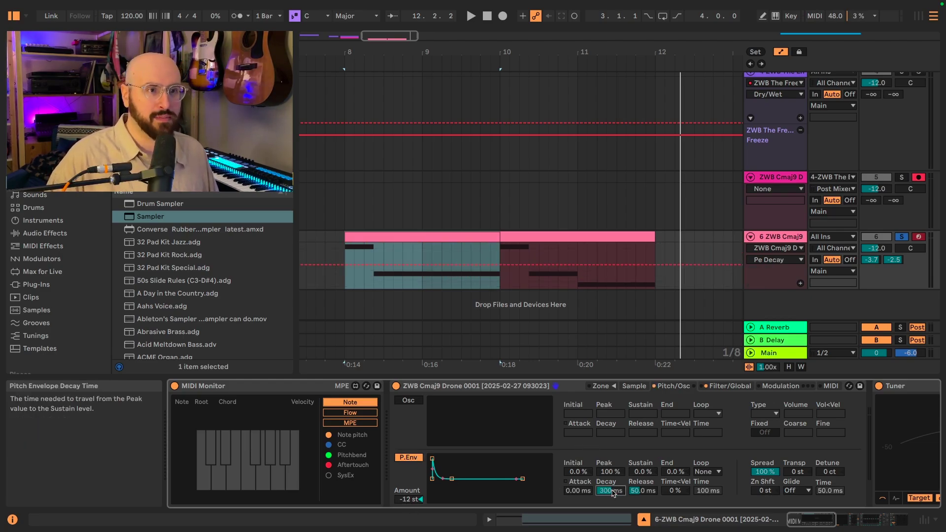
pyautogui.press('space')
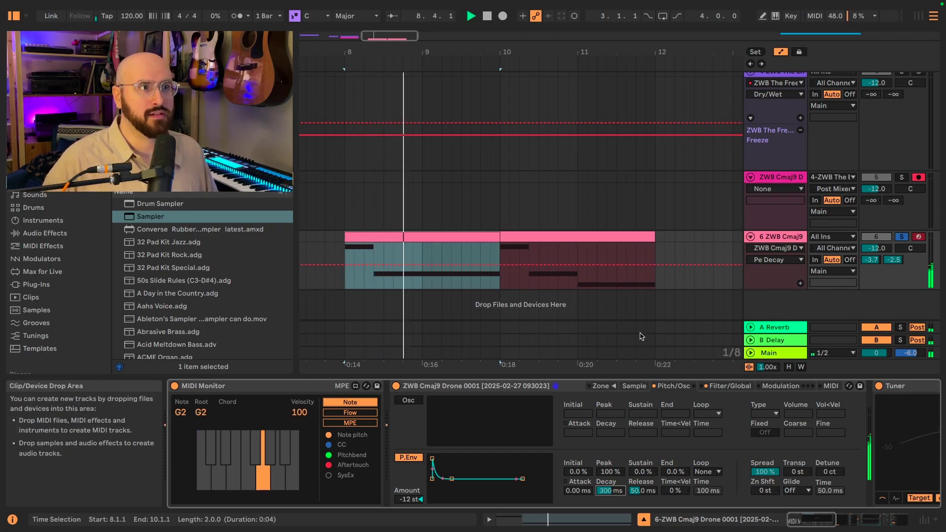